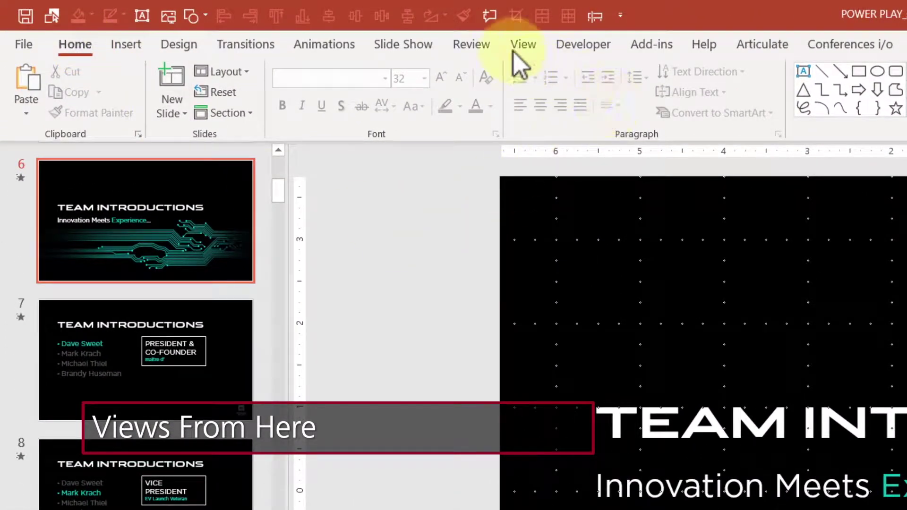
- Open the View tab, then select and deselect an object on the Team Introductions slide
click(524, 47)
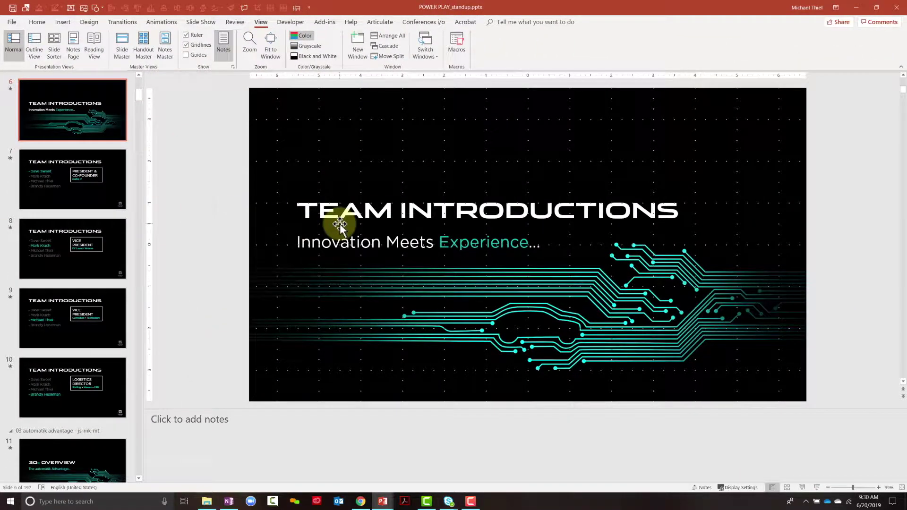
click(340, 226)
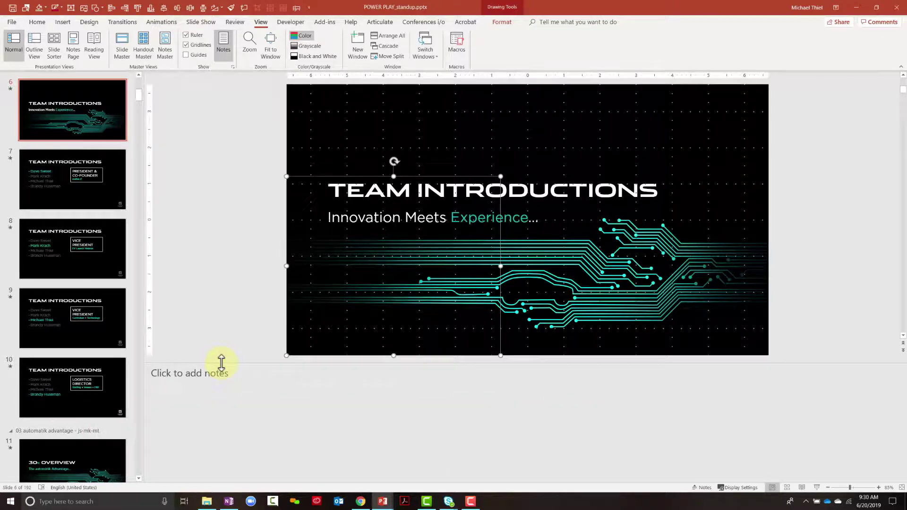
click(214, 291)
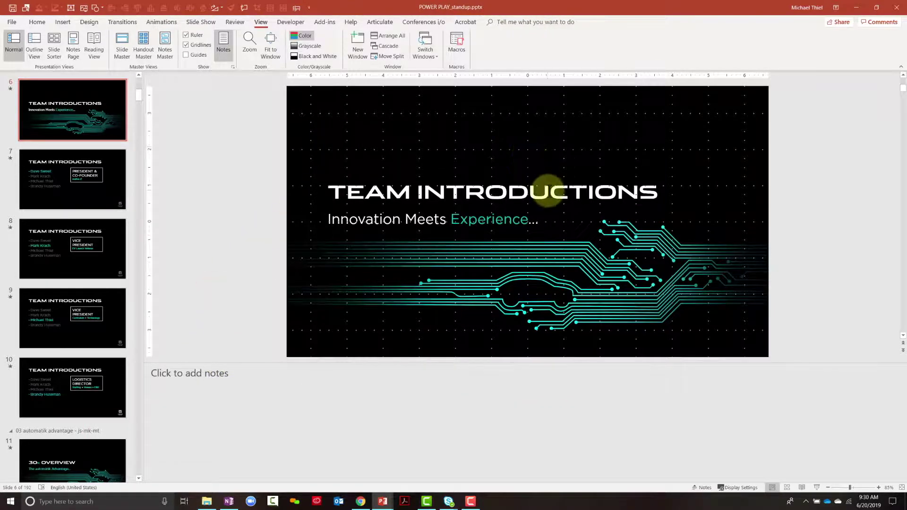
- Place the caret in the subtitle text box, deselect it, and switch to Slide Sorter view
click(548, 192)
click(638, 250)
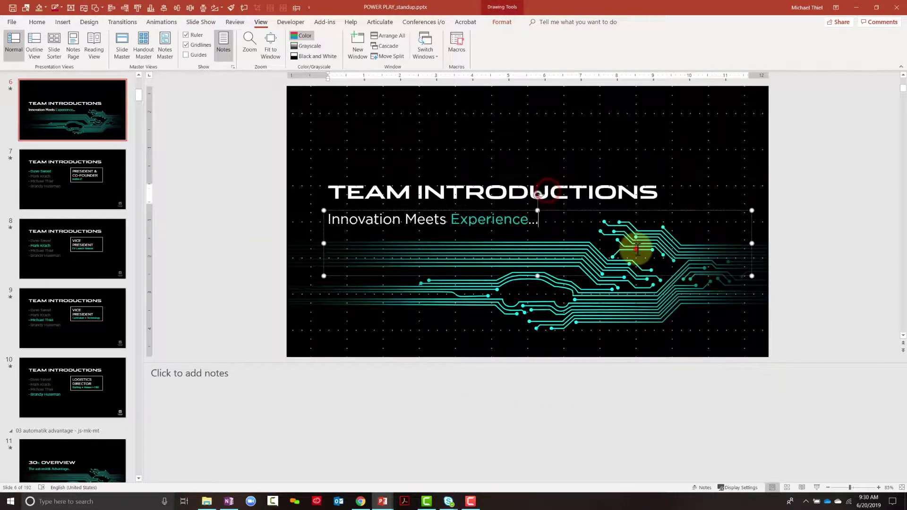
click(266, 257)
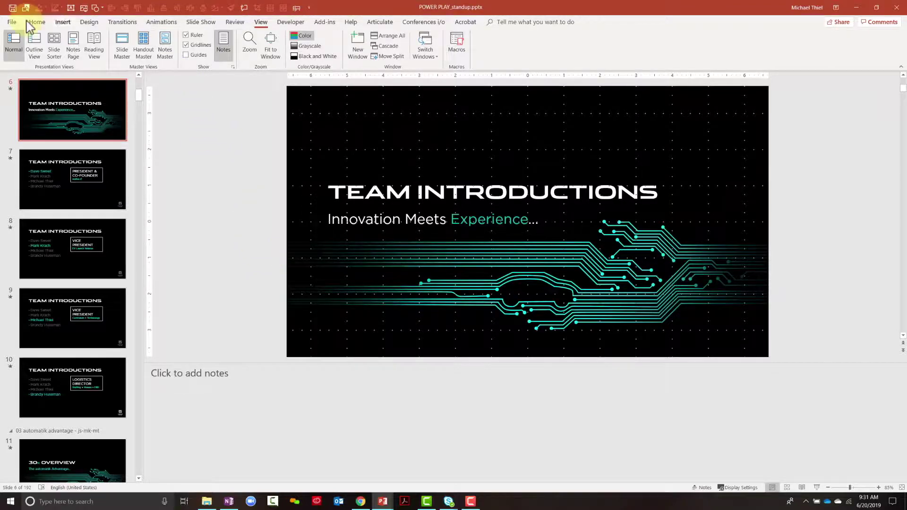
click(53, 44)
scroll(546, 340, up, 10)
scroll(546, 340, up, 10)
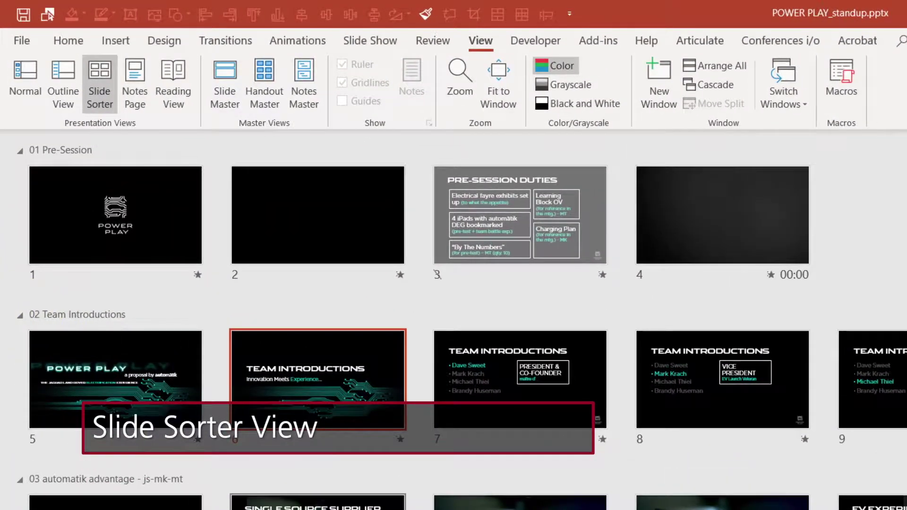
scroll(202, 339, down, 5)
scroll(202, 339, down, 5)
scroll(201, 338, up, 10)
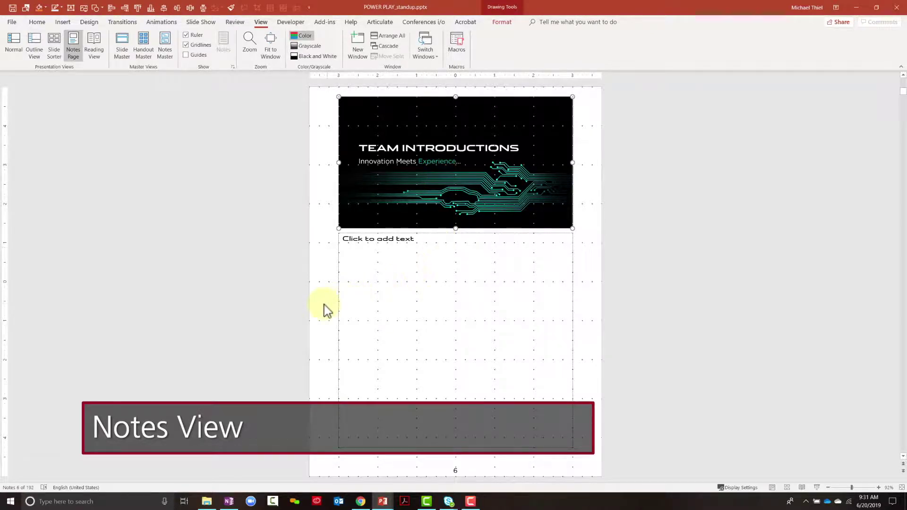
- On the notes page, select the notes area and slide image, deselect both, then show the Home tab
click(383, 242)
click(385, 195)
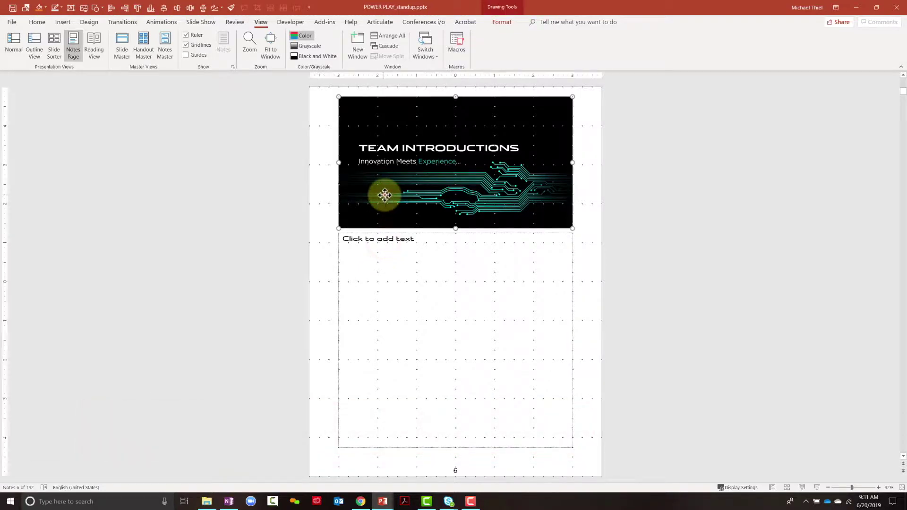
click(323, 211)
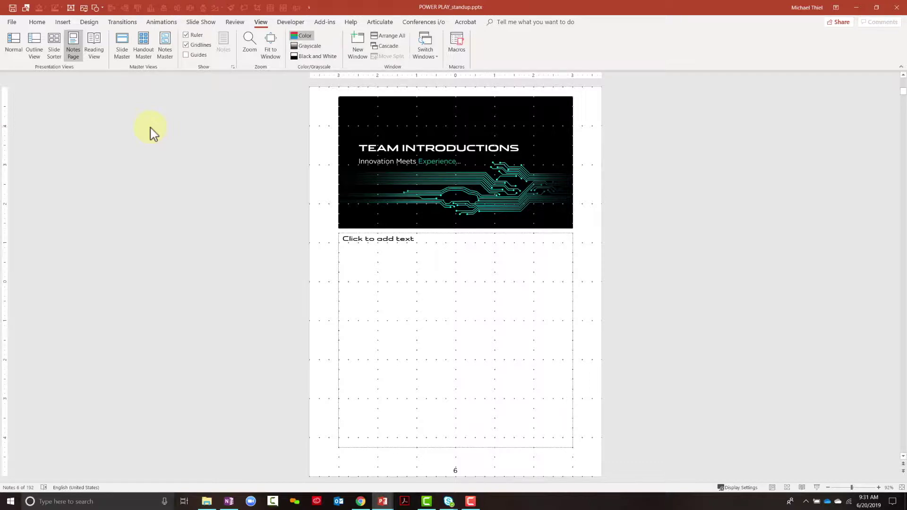
click(36, 21)
- Return the Team Introductions slide to Normal view, including with Alt+W, L
double_click(153, 214)
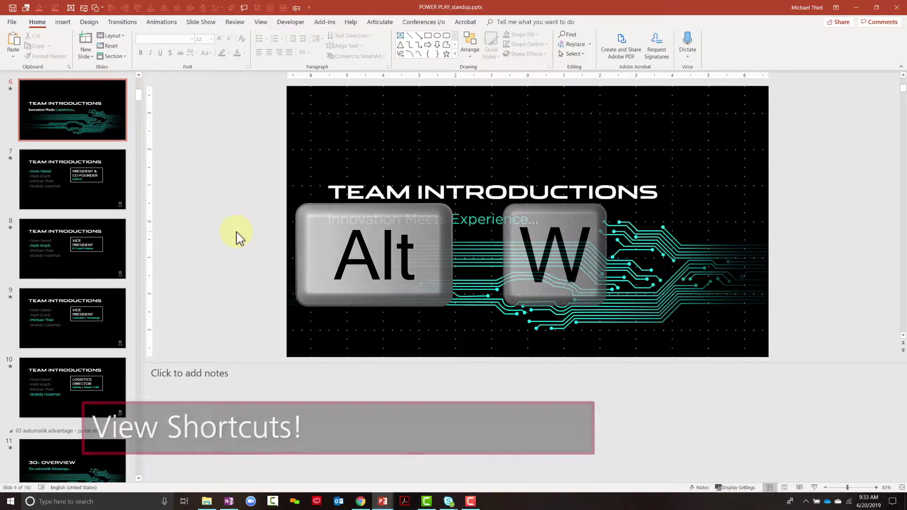
key(alt)
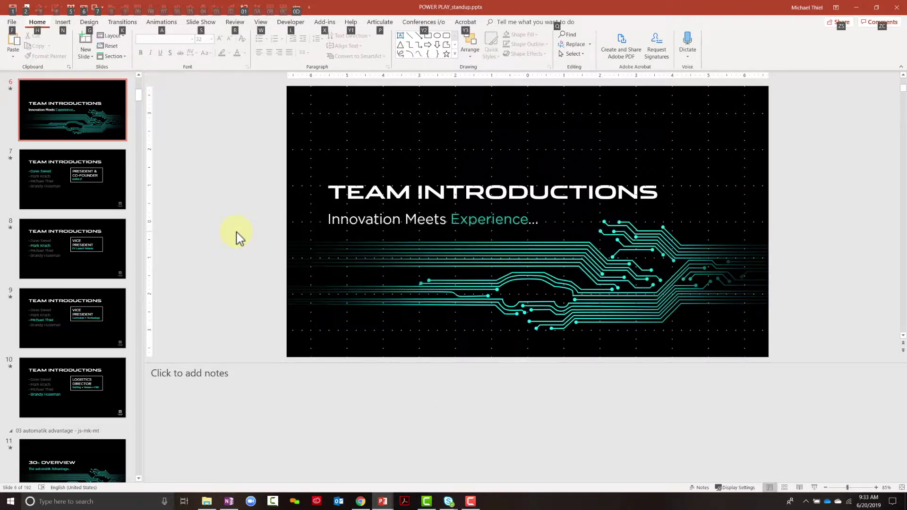
key(w)
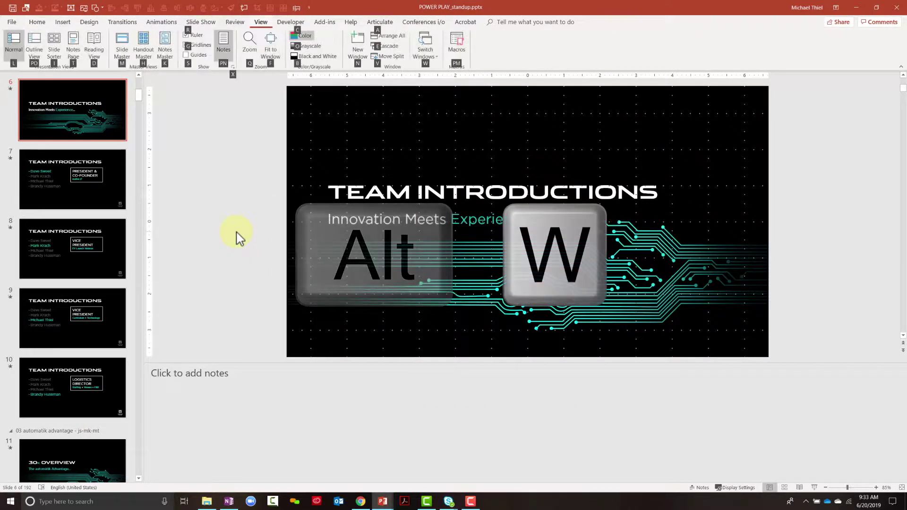
key(l)
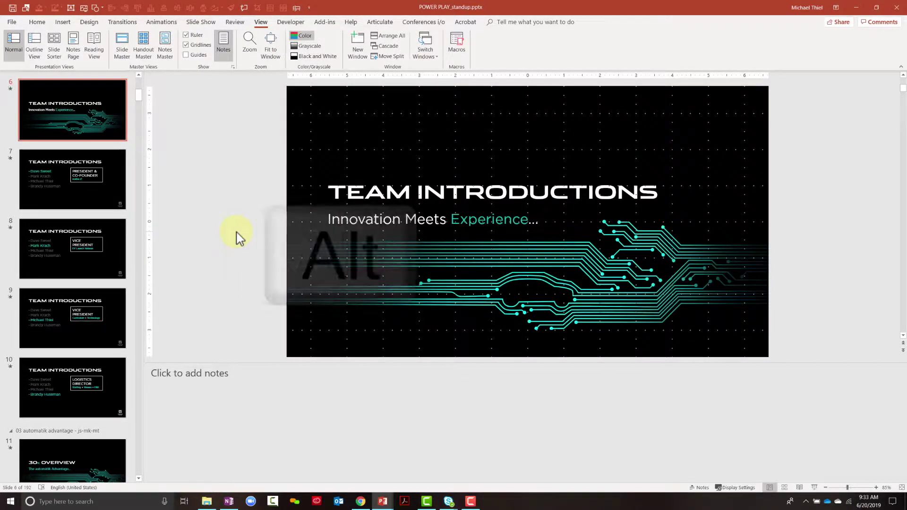
- Switch to Slide Sorter (Alt+W, I), then to Notes Page view (Alt+W, T)
key(alt)
key(w)
key(i)
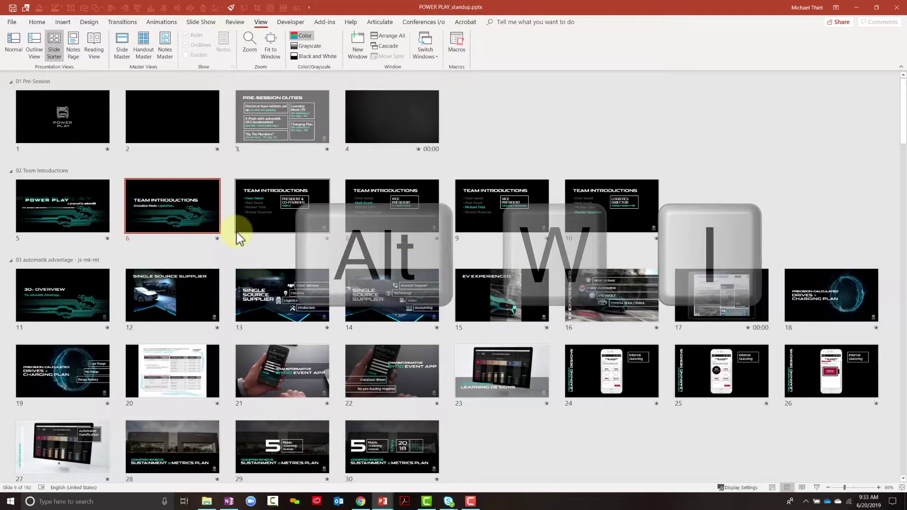
key(alt)
key(w)
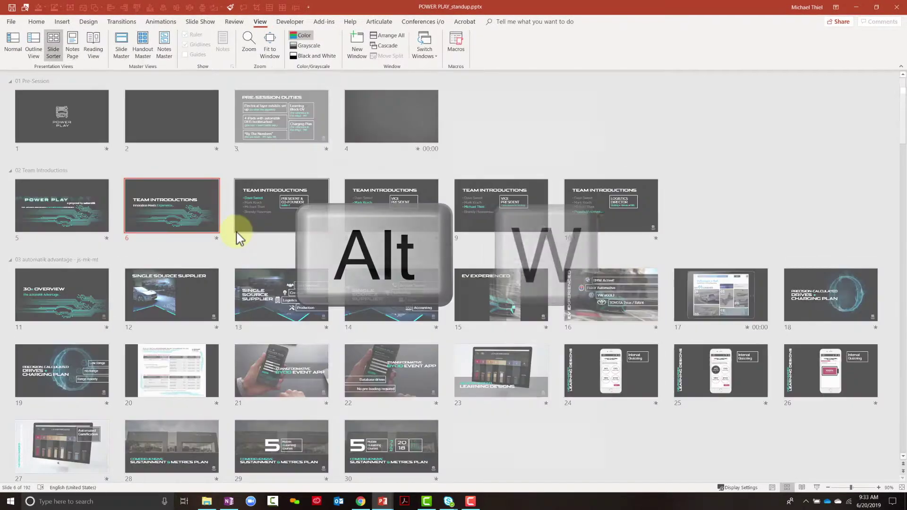
key(t)
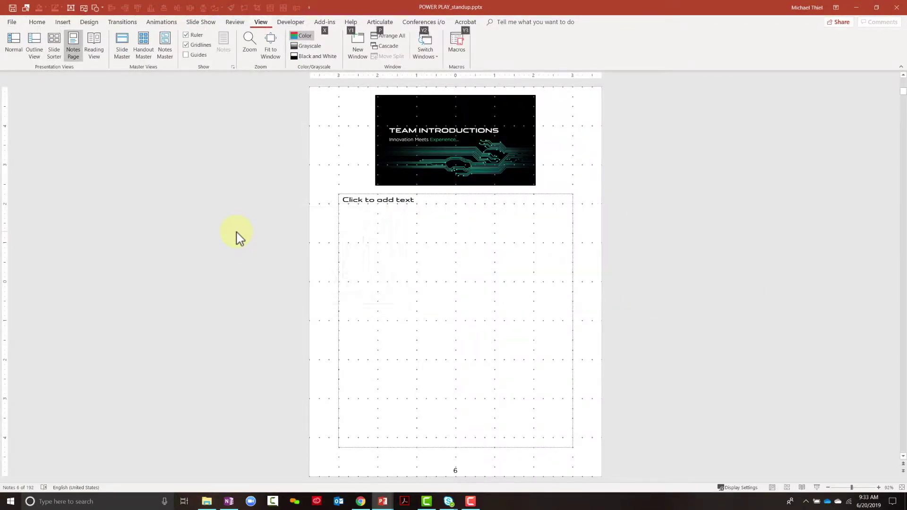
- Show Slide Master (Alt+W, M) and Notes Master (Alt+W, K), then return to Normal view
key(alt)
key(w)
key(m)
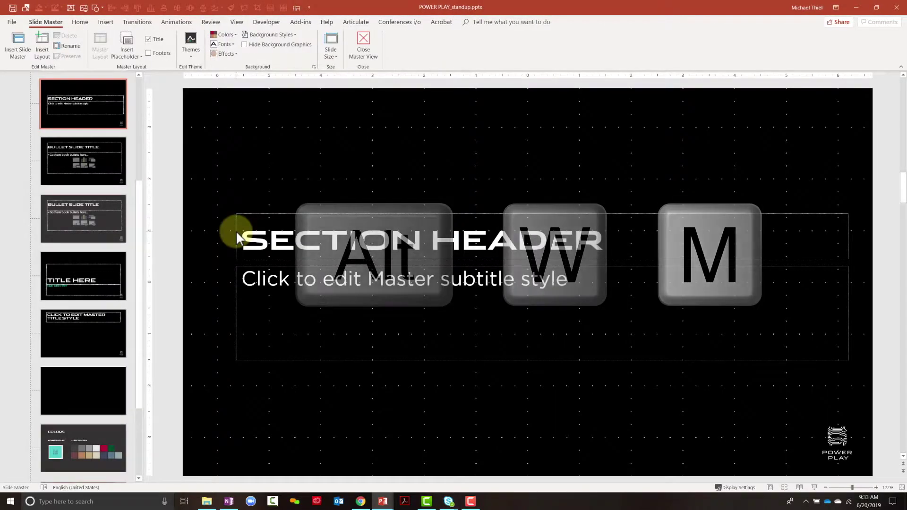
key(alt)
key(w)
key(k)
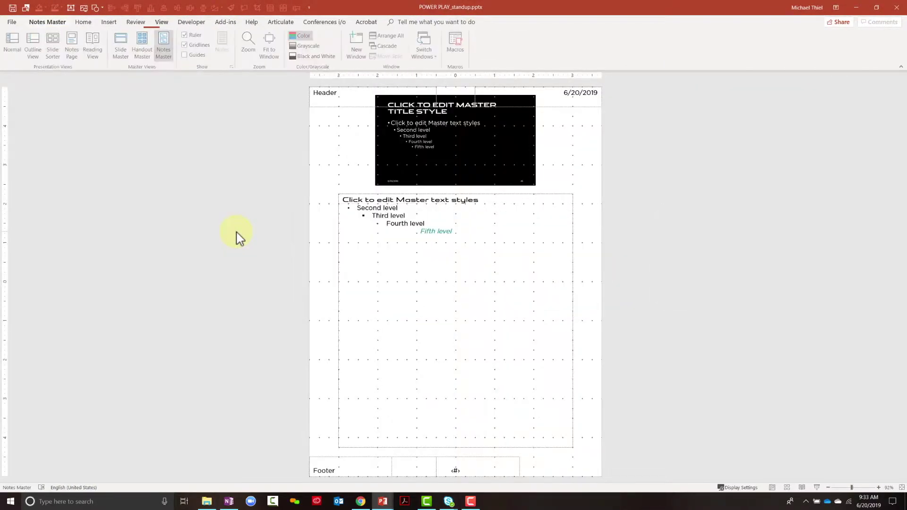
key(alt+w+l)
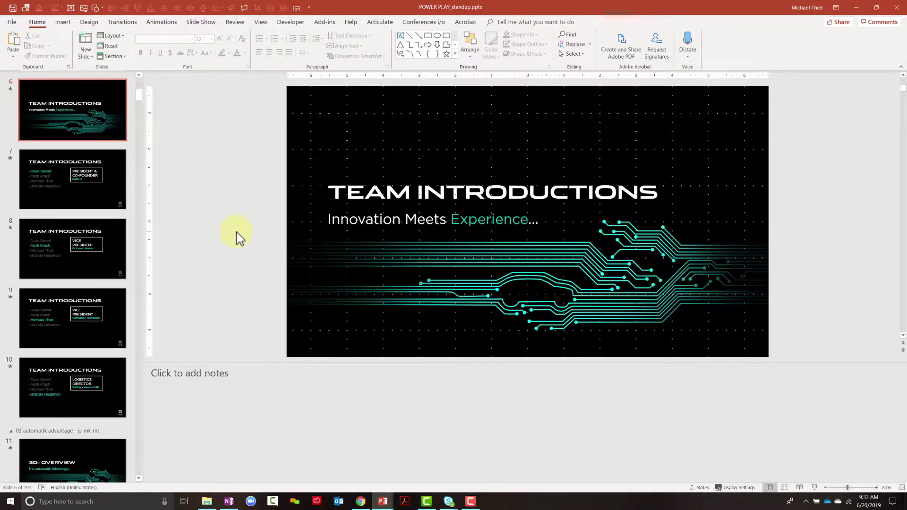
- Bring up the View tab's options while Team Introductions stays in Normal view
click(264, 23)
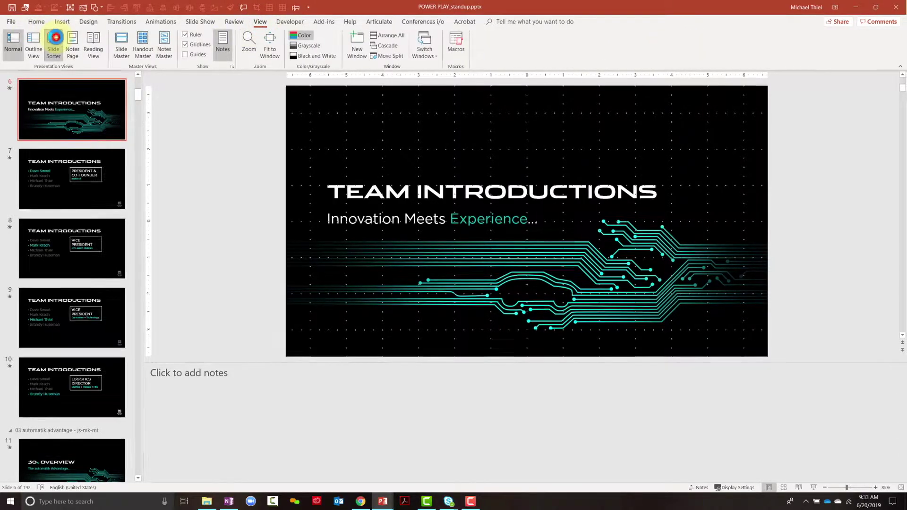